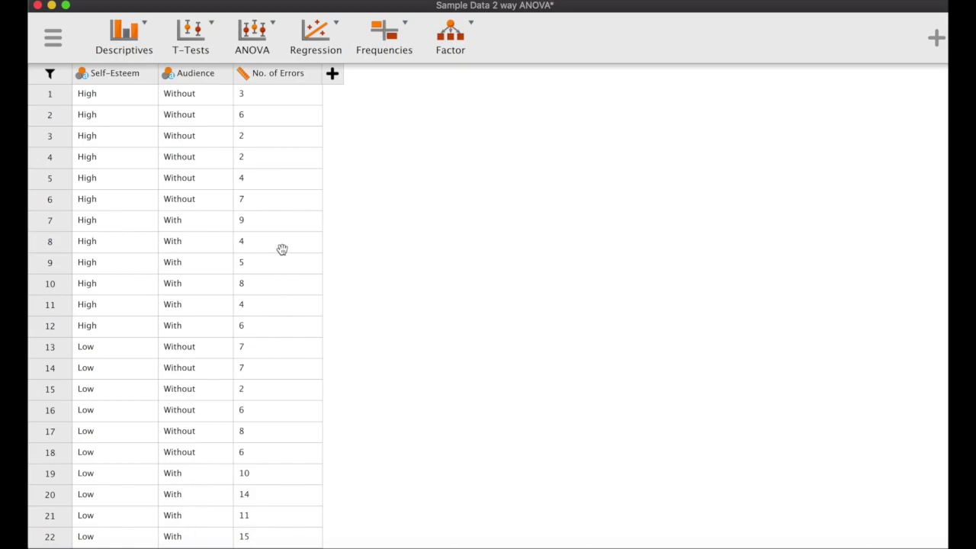
# - Start a classical ANOVA on the sample data and assign No. of Errors as the dependent variable
pyautogui.scroll(-2, 280, 168)
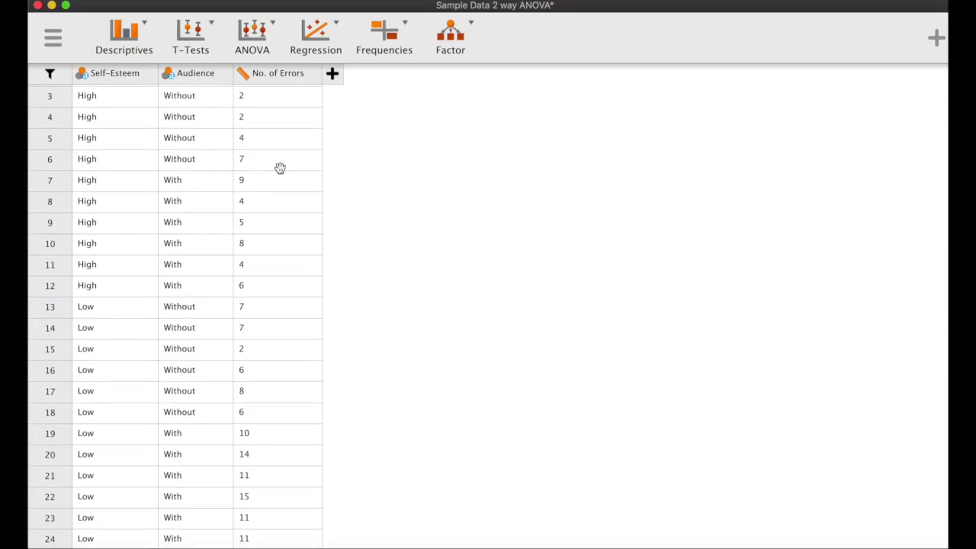
pyautogui.scroll(2, 280, 167)
pyautogui.scroll(-2, 280, 167)
pyautogui.scroll(2, 275, 372)
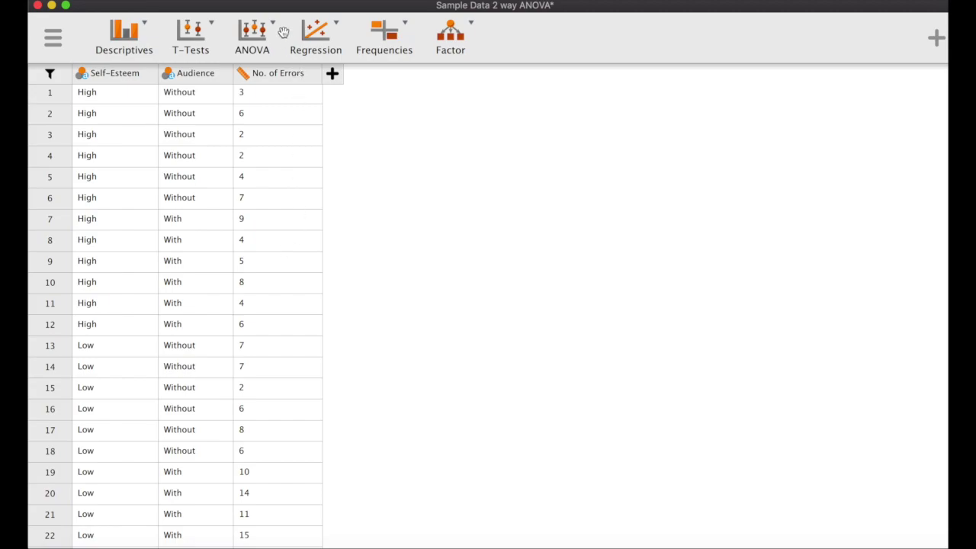
pyautogui.click(264, 50)
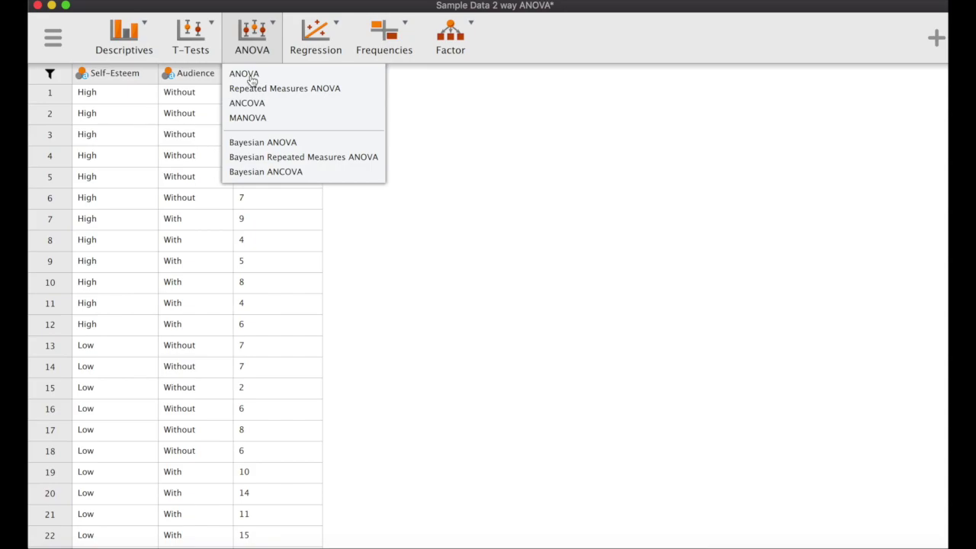
pyautogui.click(252, 76)
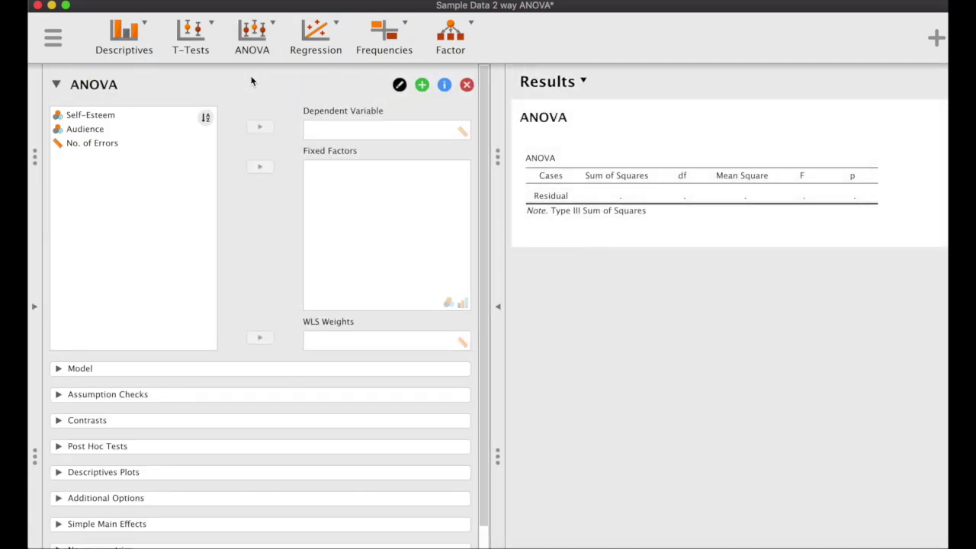
pyautogui.click(113, 148)
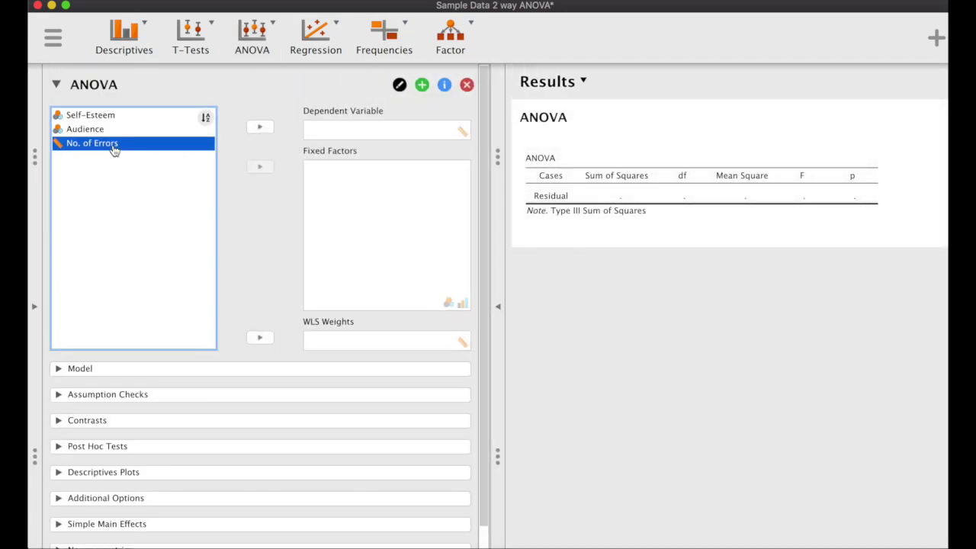
pyautogui.click(260, 128)
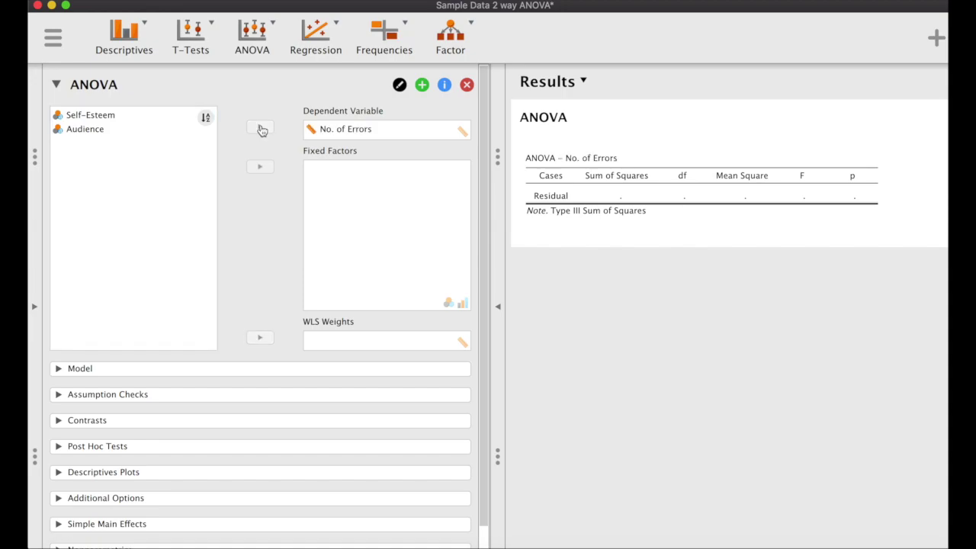
# - Assign Self-Esteem and Audience as the fixed factors of the ANOVA
pyautogui.click(96, 118)
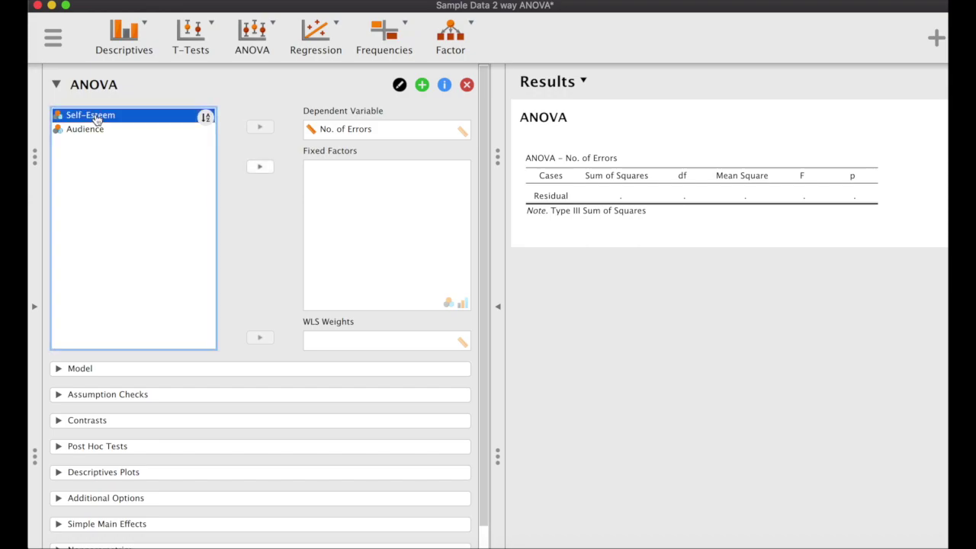
pyautogui.click(262, 168)
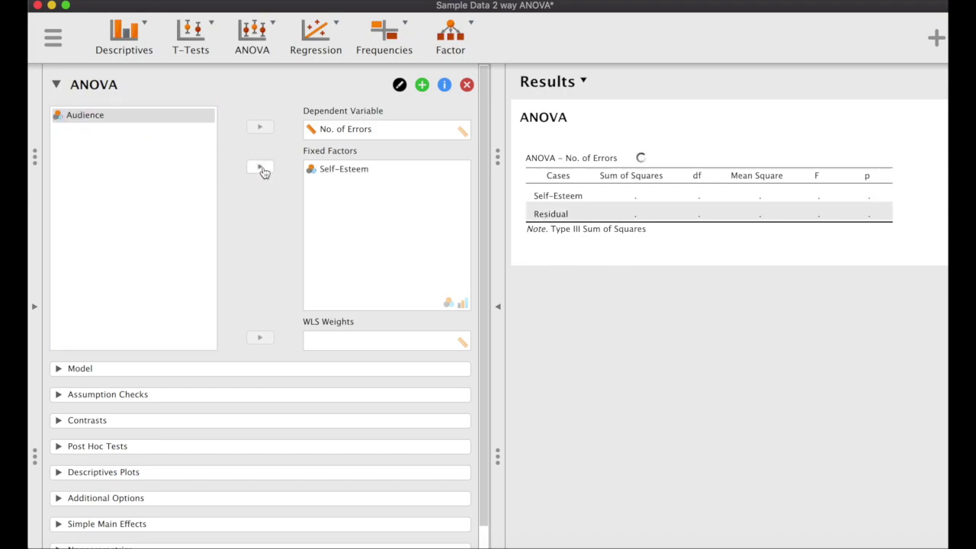
pyautogui.click(154, 123)
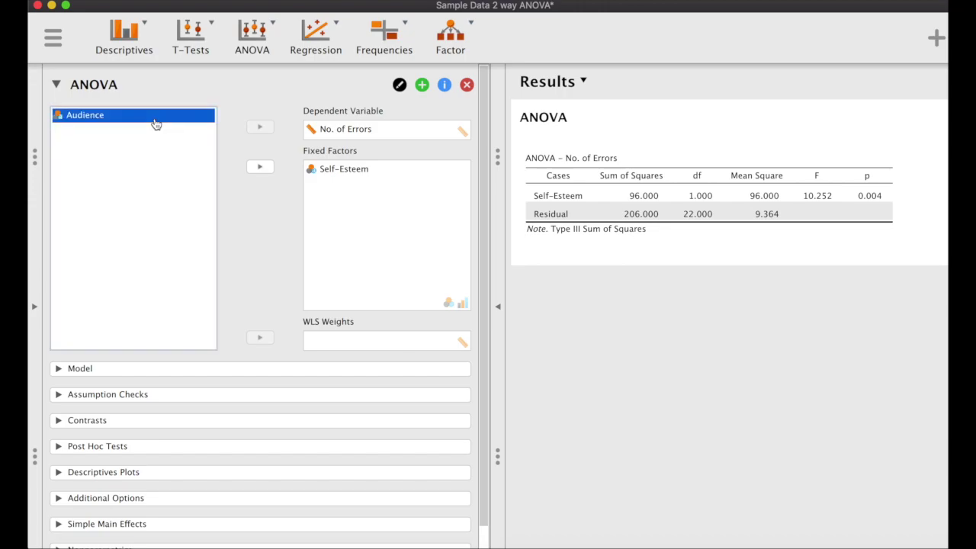
pyautogui.click(258, 170)
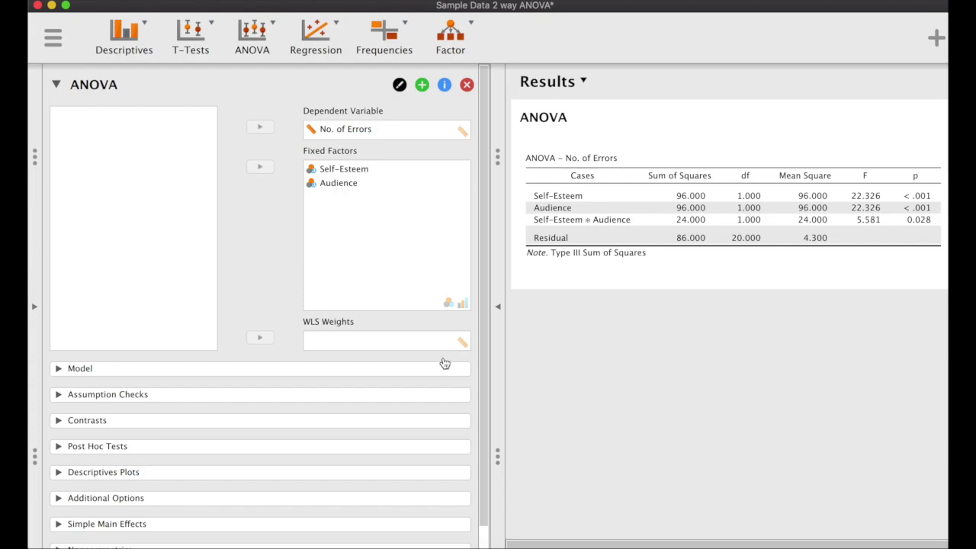
# - Include η² effect size estimates in the ANOVA output through the additional options
pyautogui.scroll(-1, 237, 415)
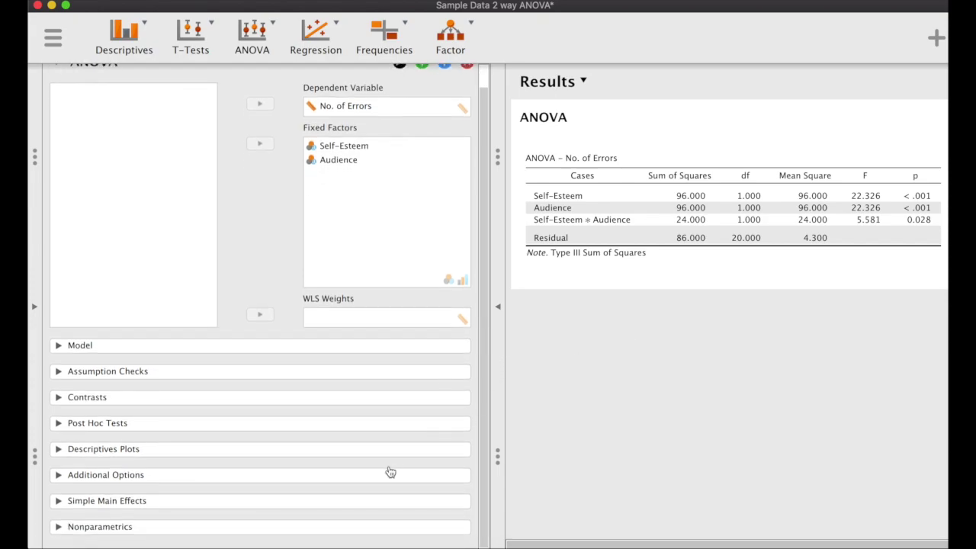
pyautogui.click(246, 482)
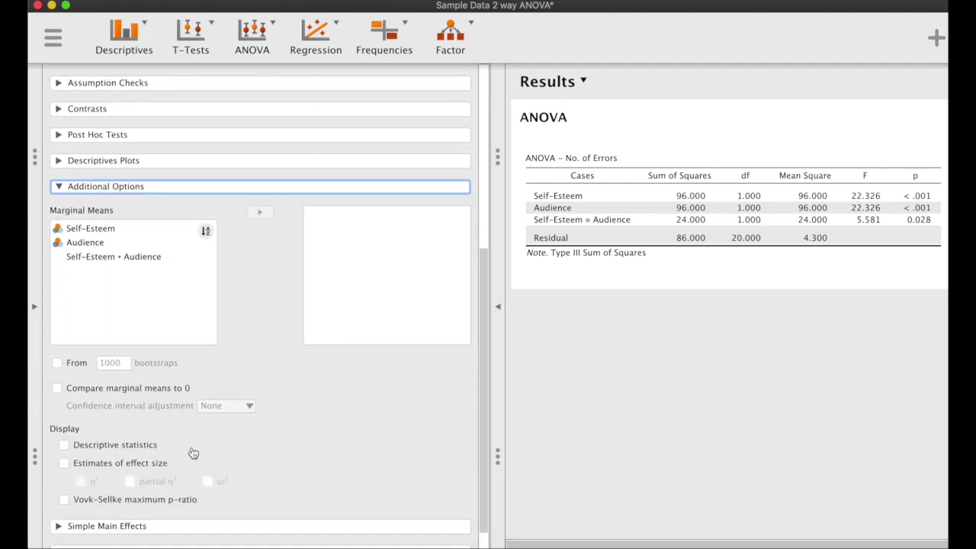
pyautogui.click(64, 462)
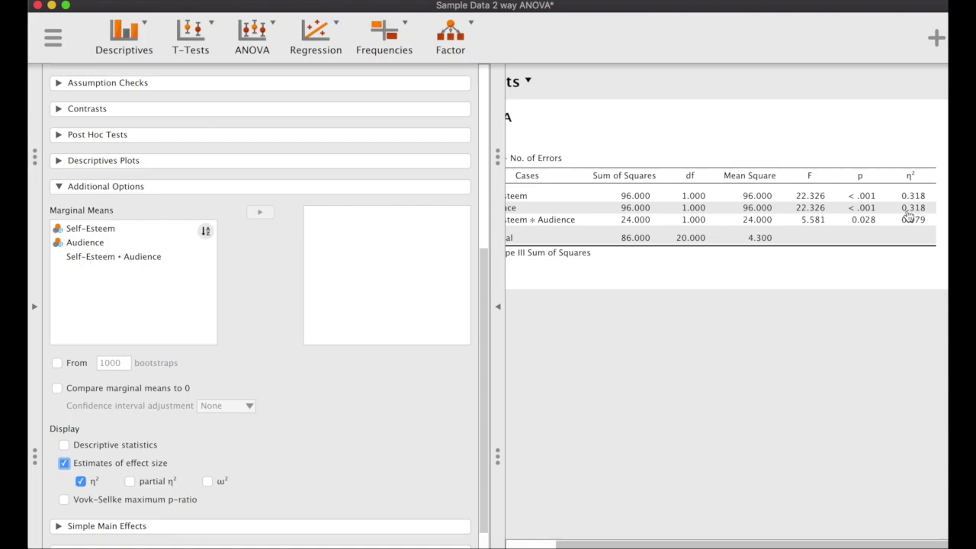
# - Examine the F, p and η² values of both main effects and their interaction in the ANOVA table
pyautogui.hscroll(-1, 908, 218)
pyautogui.hscroll(1, 909, 217)
pyautogui.hscroll(-3, 843, 233)
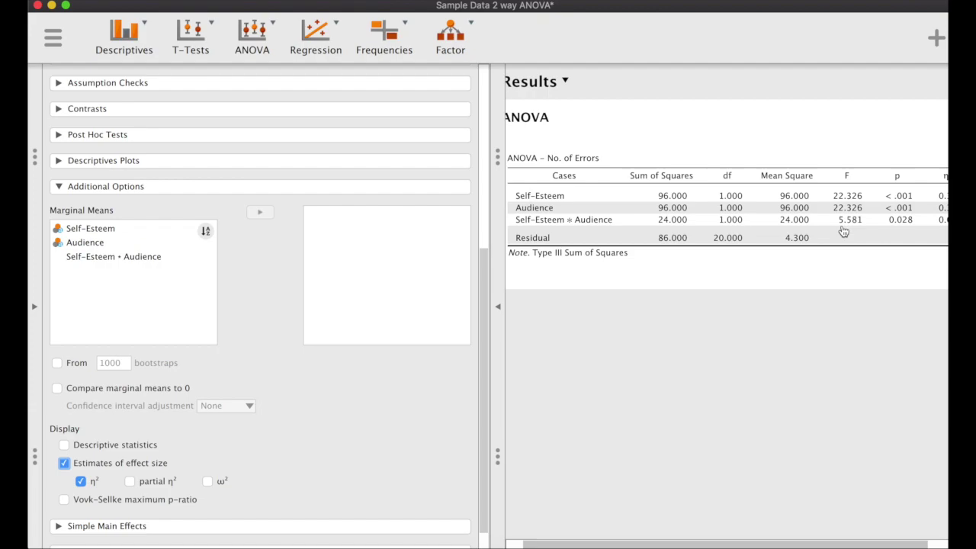
pyautogui.hscroll(-2, 843, 233)
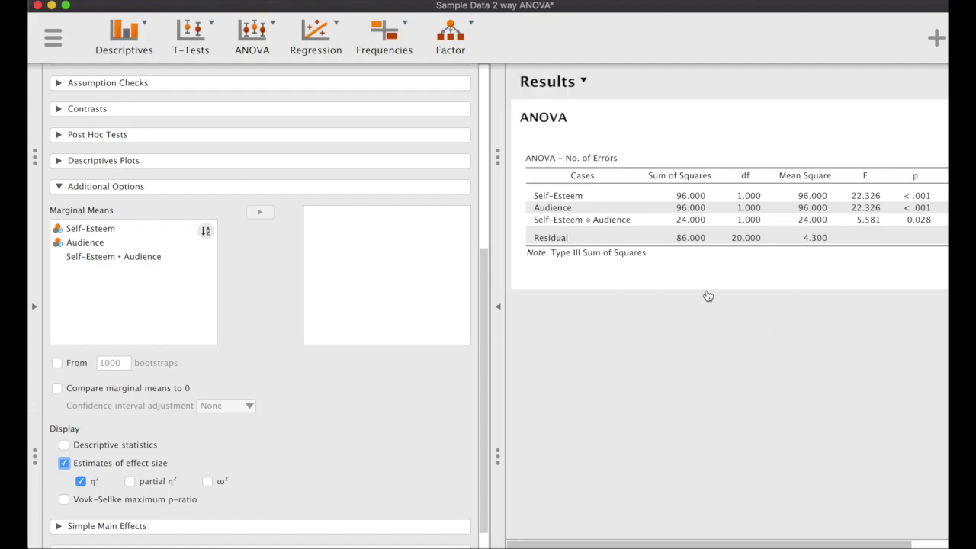
pyautogui.hscroll(1, 752, 236)
pyautogui.hscroll(4, 752, 236)
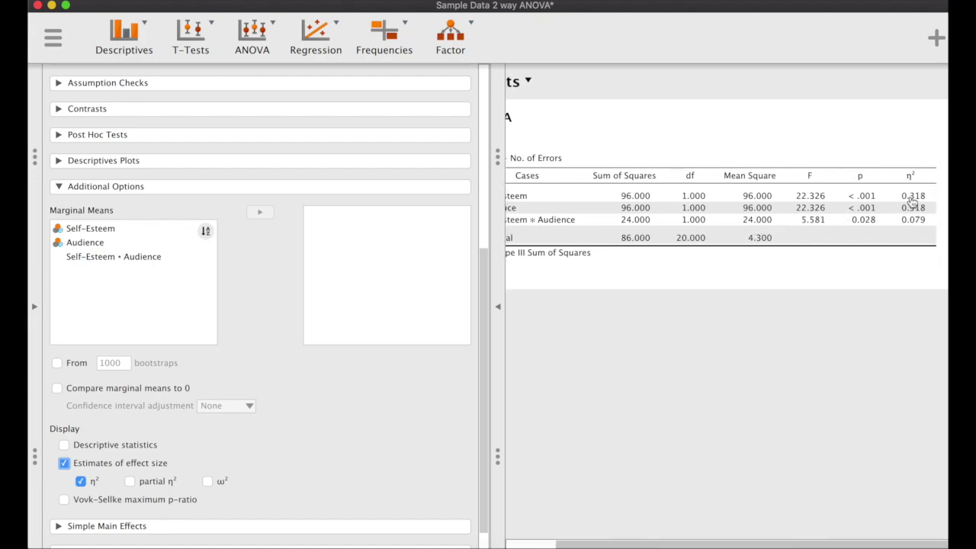
pyautogui.hscroll(-2, 824, 208)
pyautogui.hscroll(-3, 824, 208)
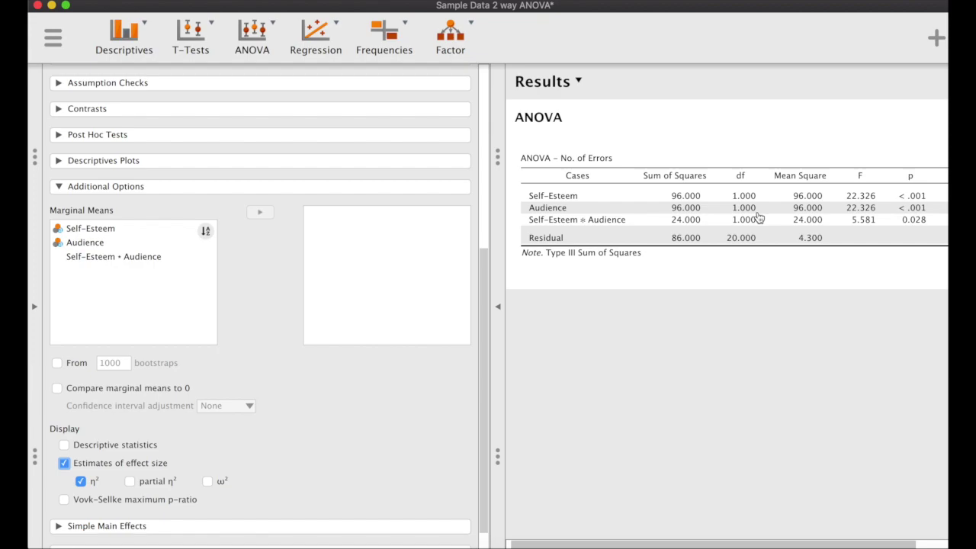
# - Request marginal means for Self-Esteem and Audience, then collapse the additional options
pyautogui.click(95, 231)
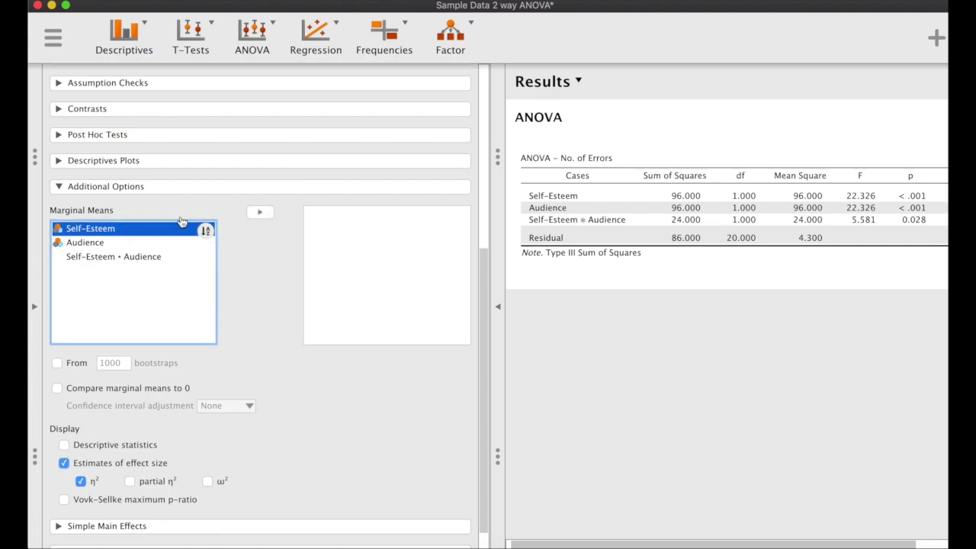
pyautogui.click(260, 214)
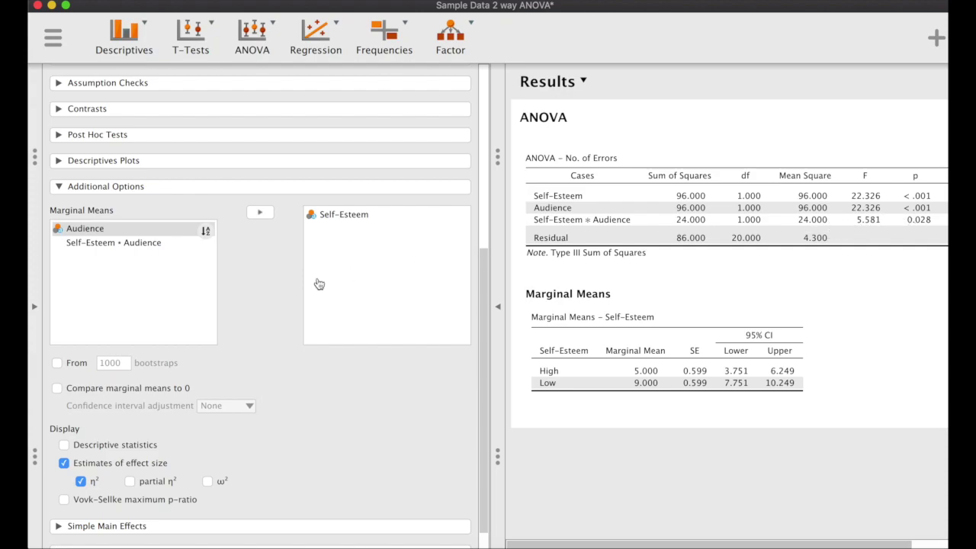
pyautogui.click(100, 233)
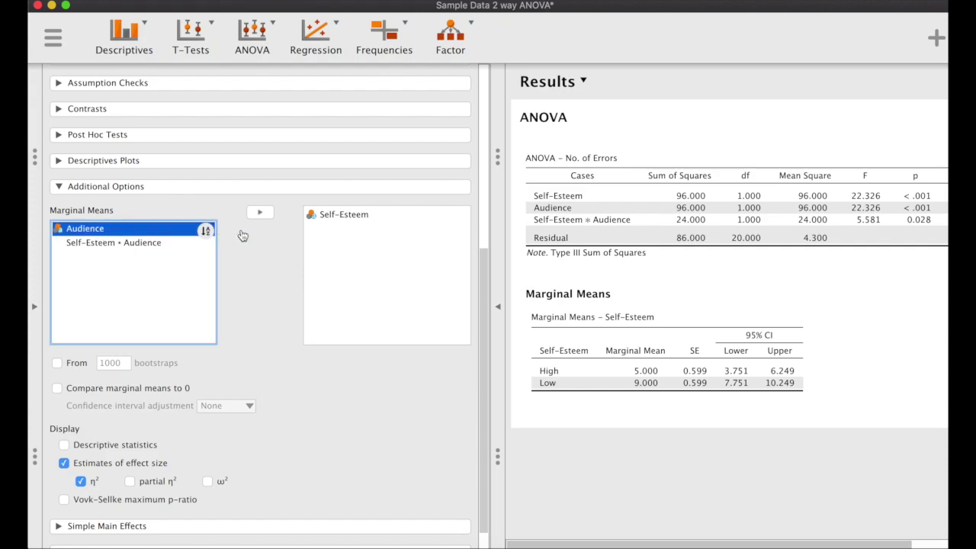
pyautogui.click(260, 214)
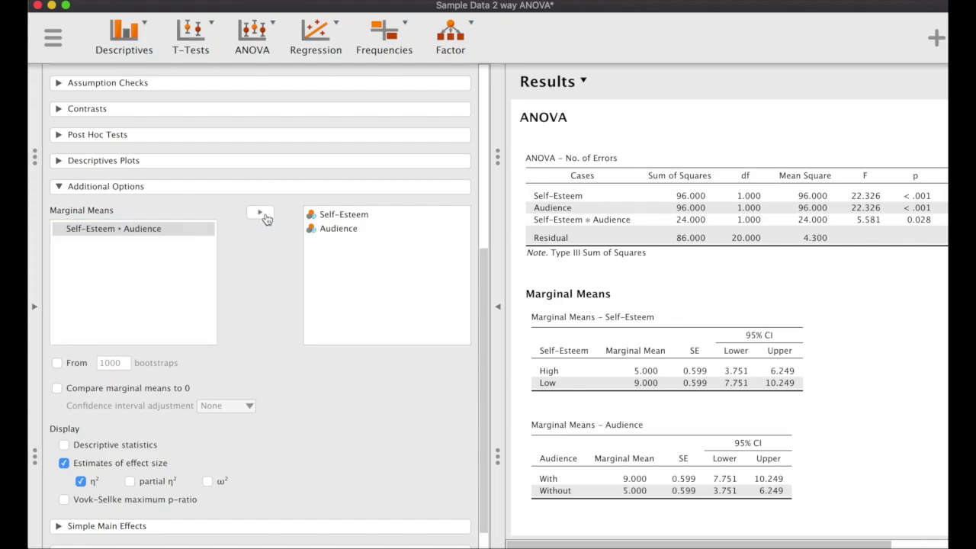
pyautogui.scroll(-1, 657, 350)
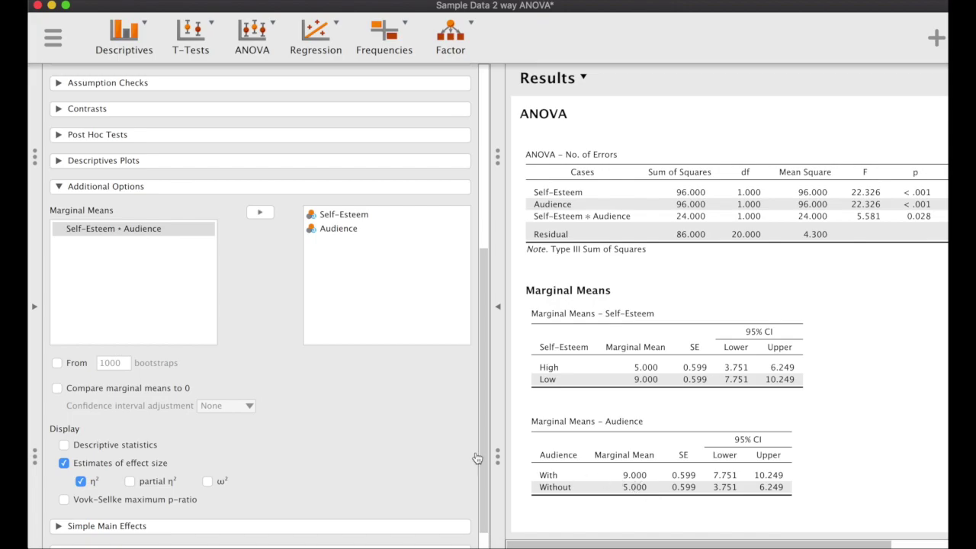
pyautogui.scroll(-1, 684, 431)
pyautogui.scroll(1, 684, 431)
pyautogui.click(357, 189)
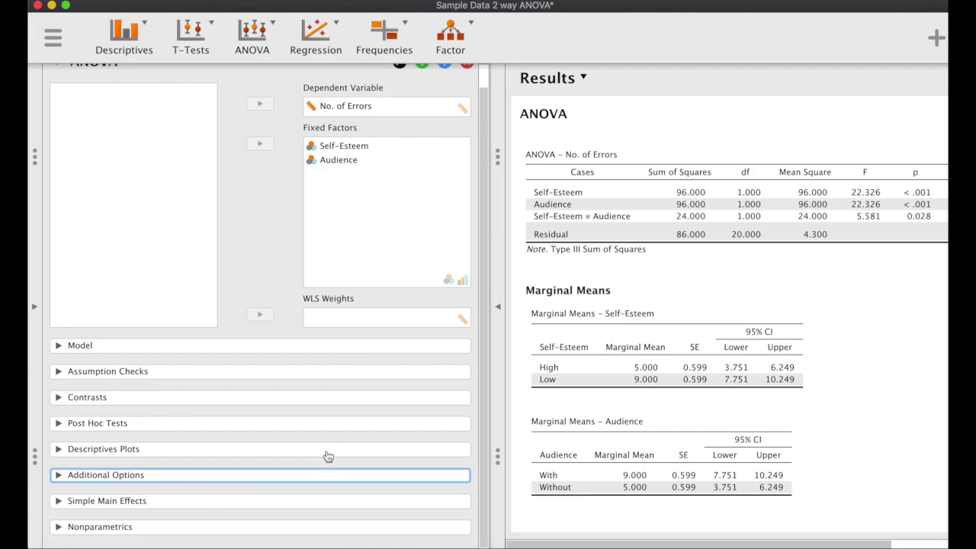
pyautogui.click(290, 425)
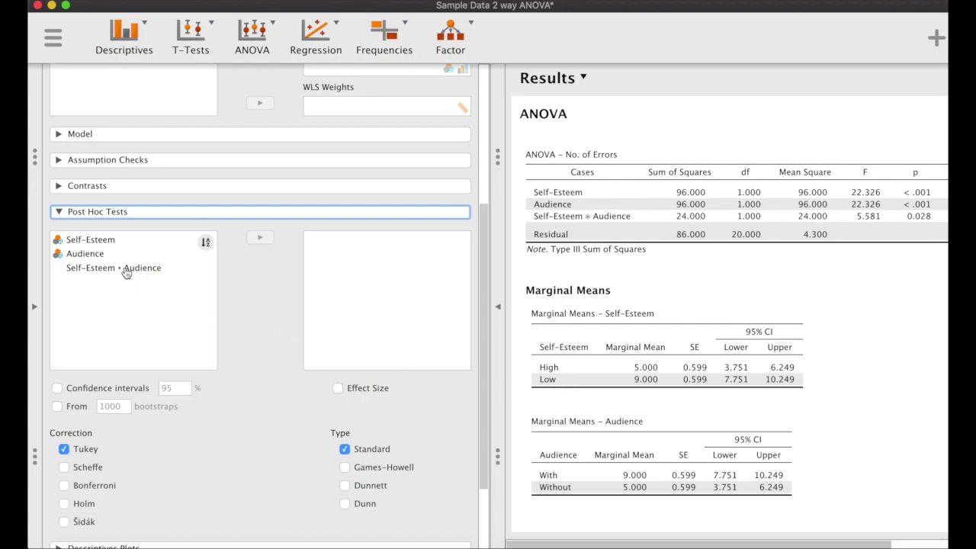
pyautogui.click(94, 243)
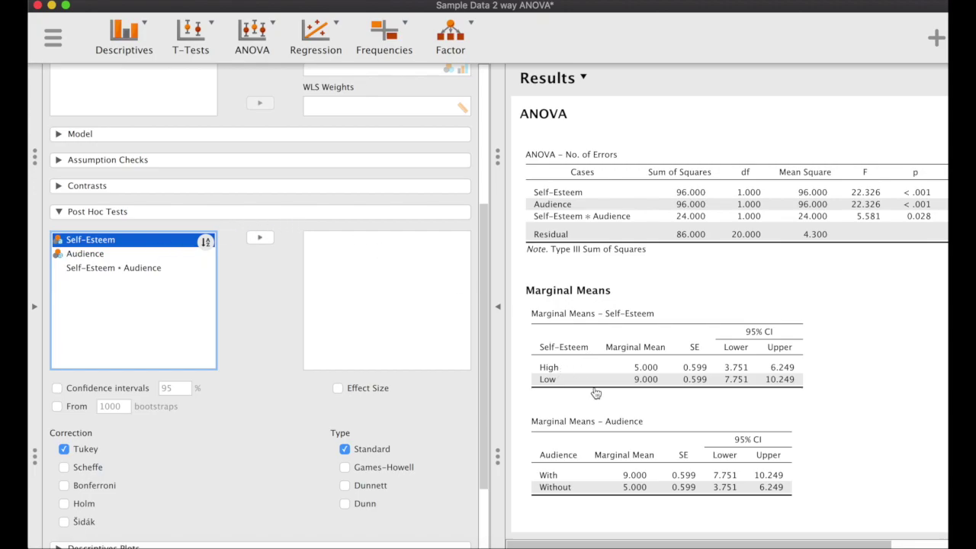
pyautogui.click(376, 218)
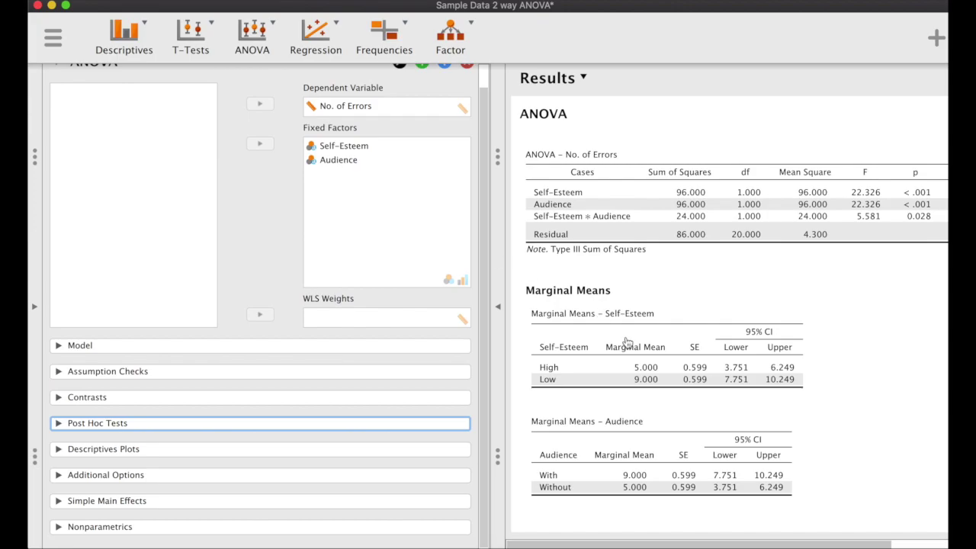
# - Add the Self-Esteem * Audience interaction to the marginal means and inspect its results table
pyautogui.click(163, 484)
pyautogui.scroll(-5, 255, 388)
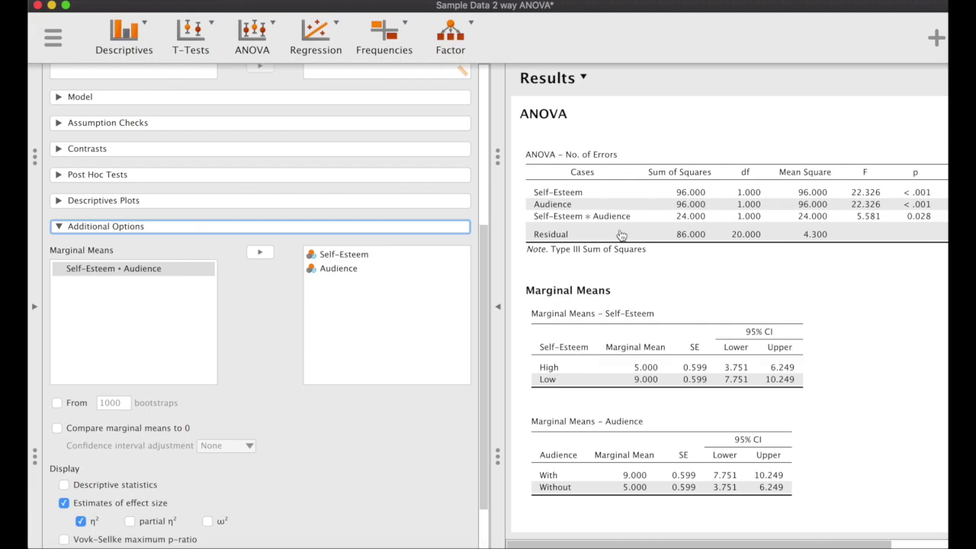
pyautogui.click(120, 270)
pyautogui.click(259, 252)
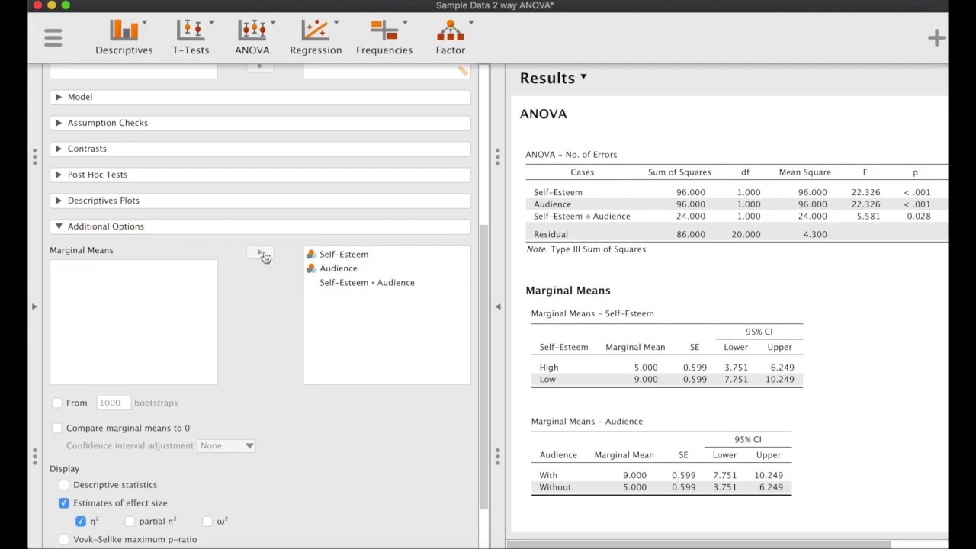
pyautogui.scroll(-4, 675, 312)
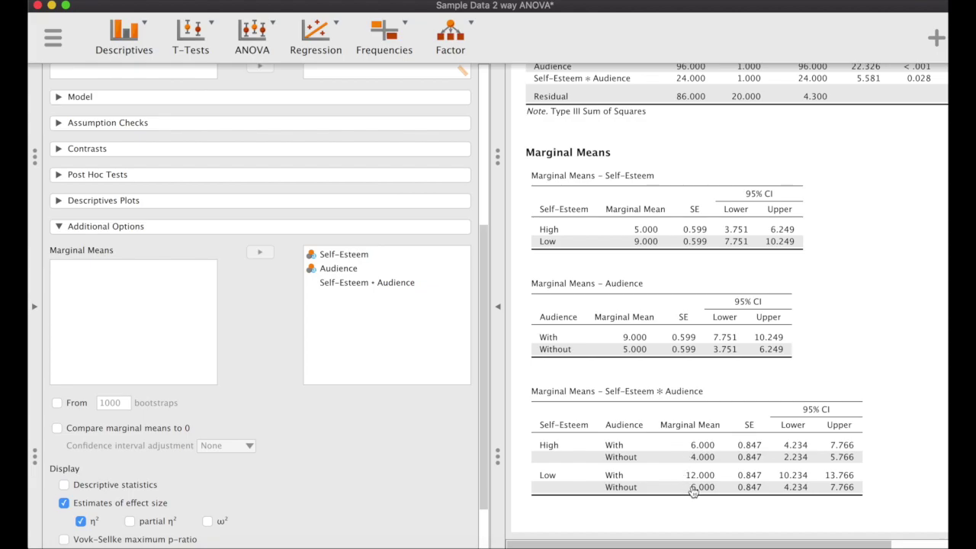
# - Include descriptive statistics in the ANOVA output and collapse the additional options
pyautogui.scroll(-2, 366, 455)
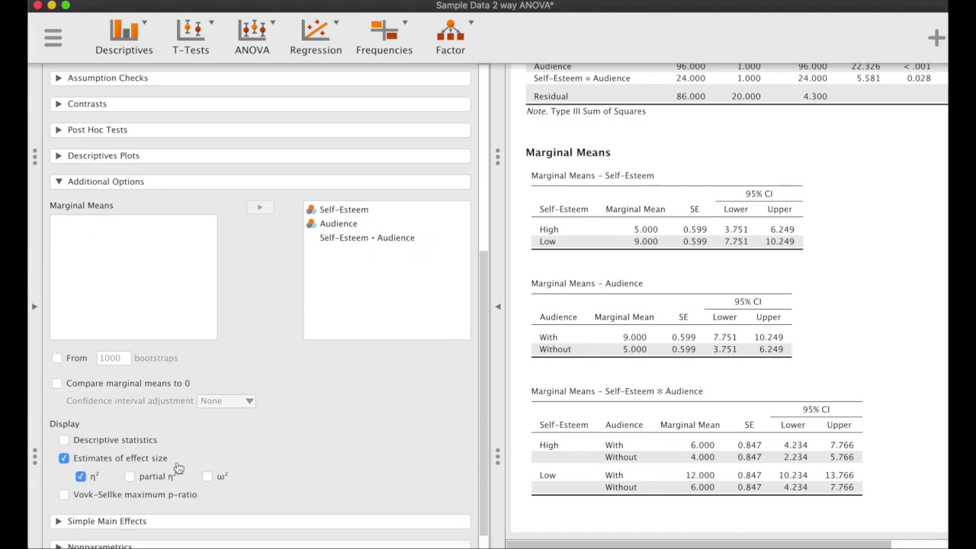
pyautogui.click(64, 440)
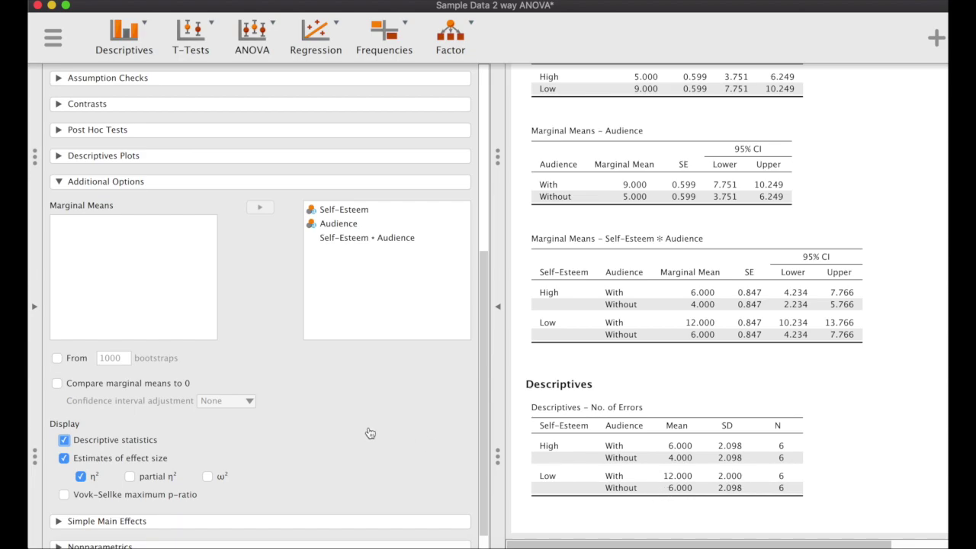
pyautogui.click(236, 183)
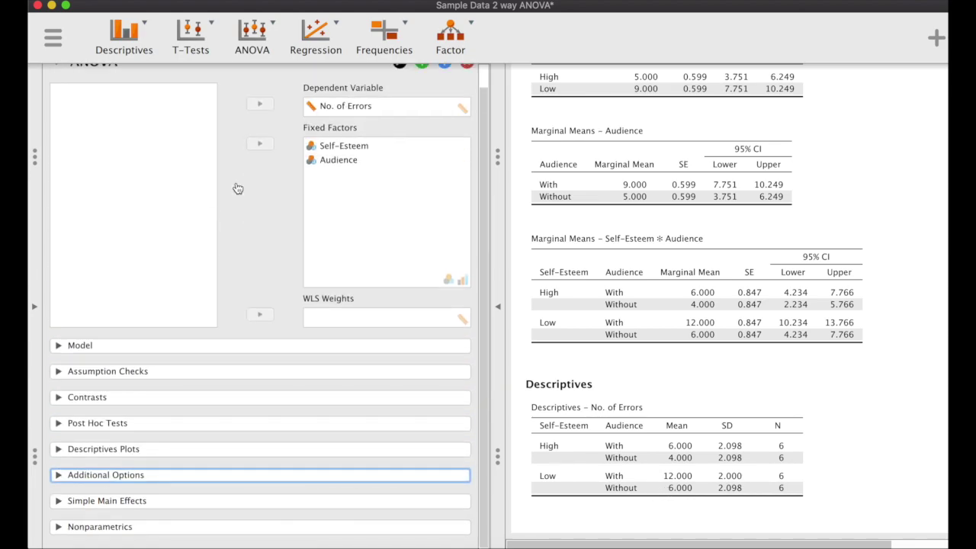
# - Request simple main effects with Self-Esteem as the simple effect factor and Audience as moderator factor 1, and collapse those options
pyautogui.click(252, 504)
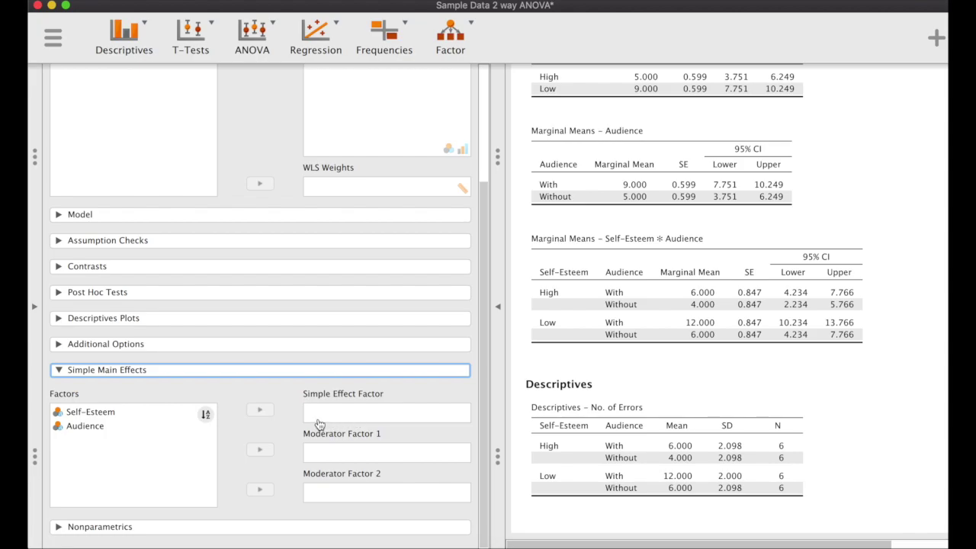
pyautogui.click(89, 413)
pyautogui.click(259, 410)
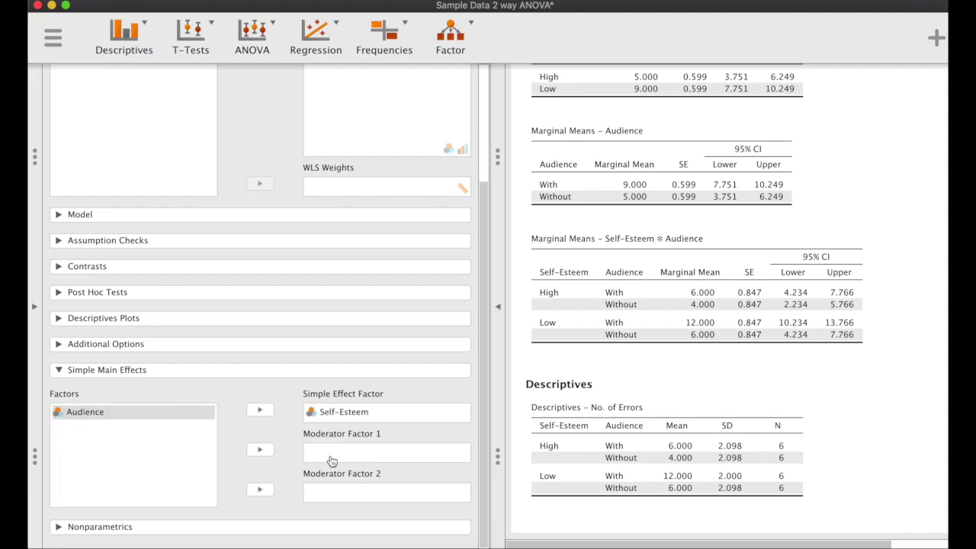
pyautogui.click(90, 412)
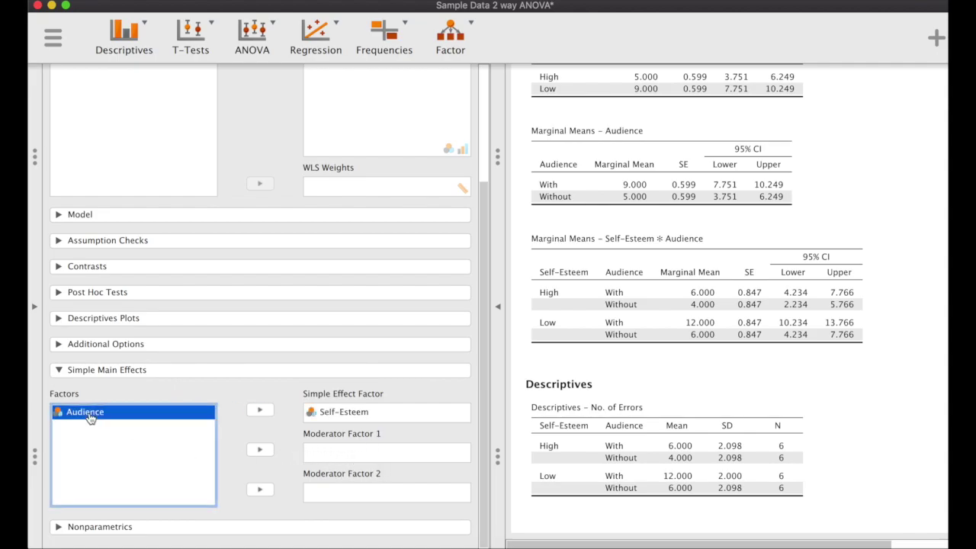
pyautogui.click(260, 451)
pyautogui.scroll(-3, 609, 453)
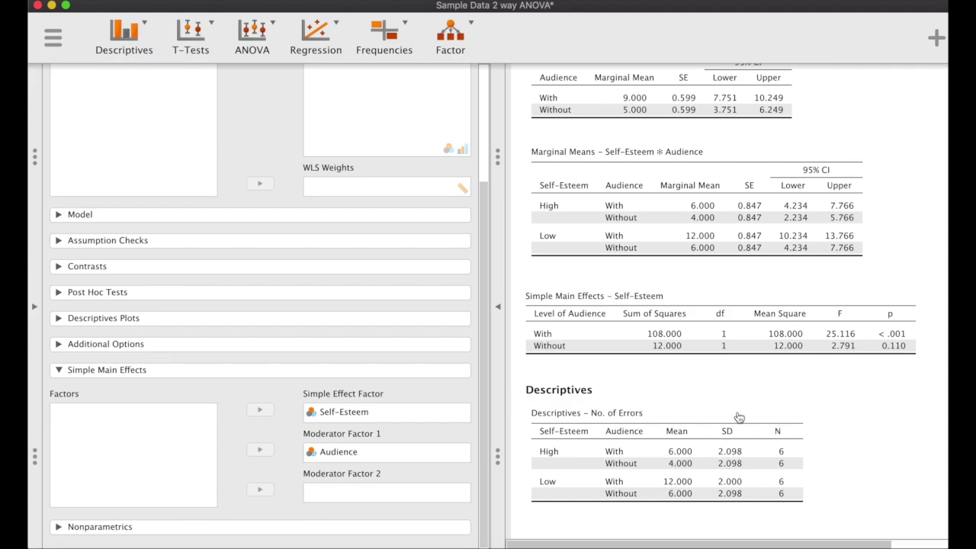
pyautogui.scroll(-1, 737, 417)
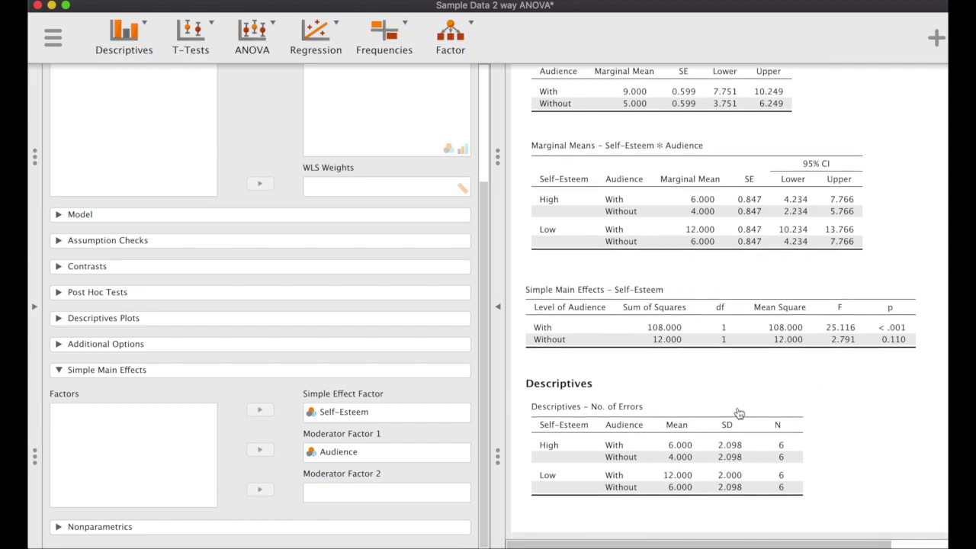
pyautogui.click(281, 374)
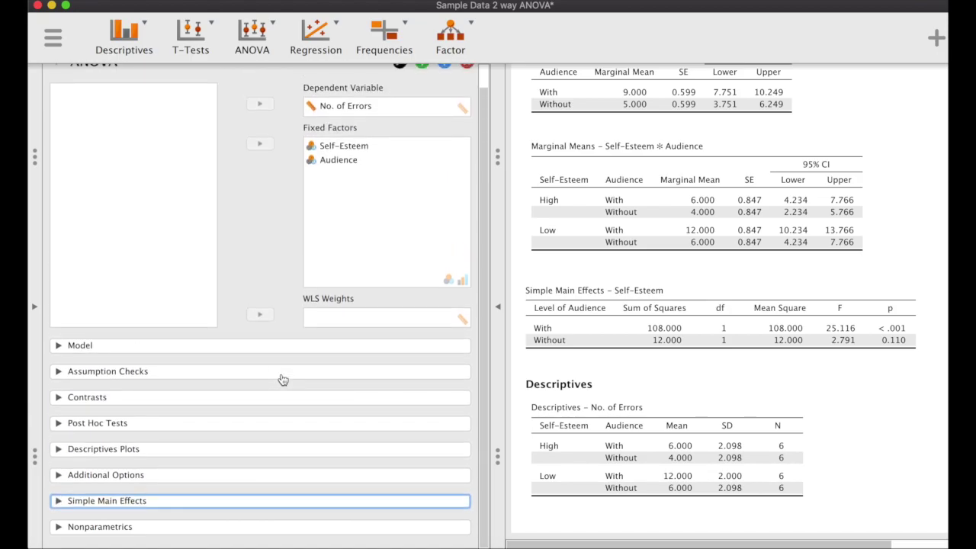
# - Create a descriptives plot with Self-Esteem on the horizontal axis and Audience as separate lines
pyautogui.click(160, 450)
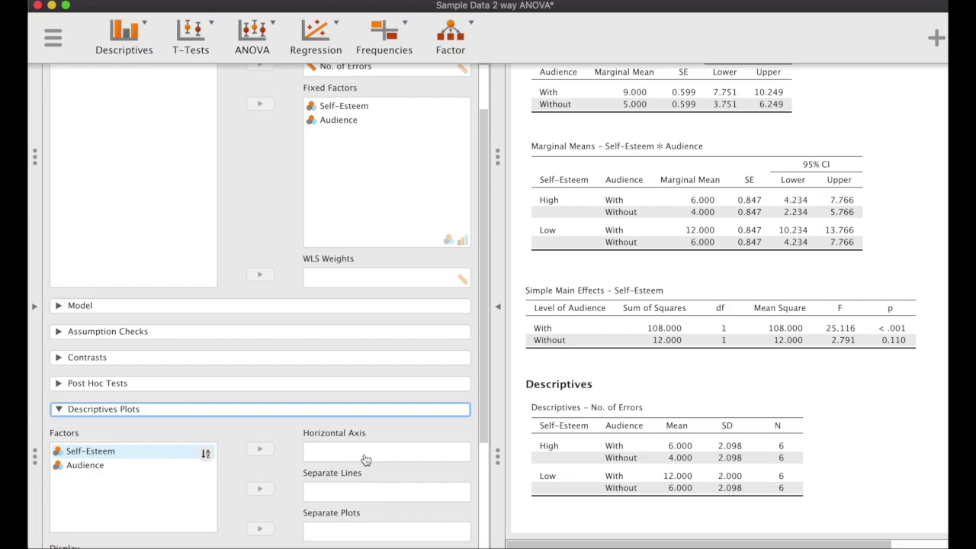
pyautogui.click(138, 454)
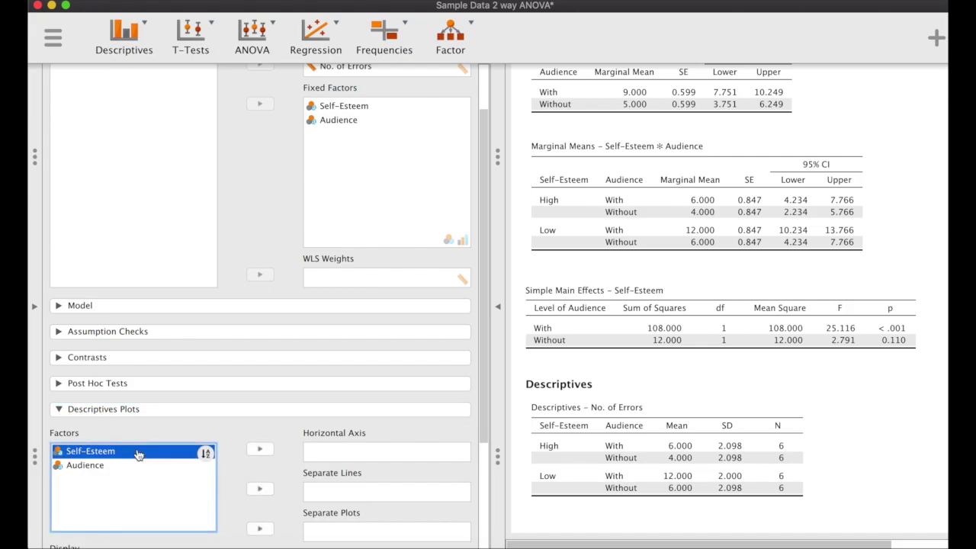
pyautogui.click(260, 451)
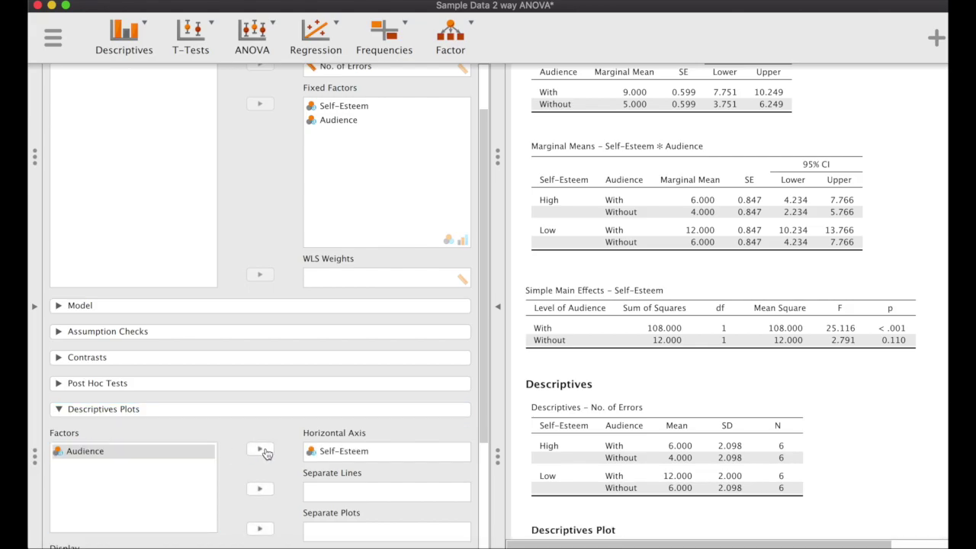
pyautogui.click(137, 454)
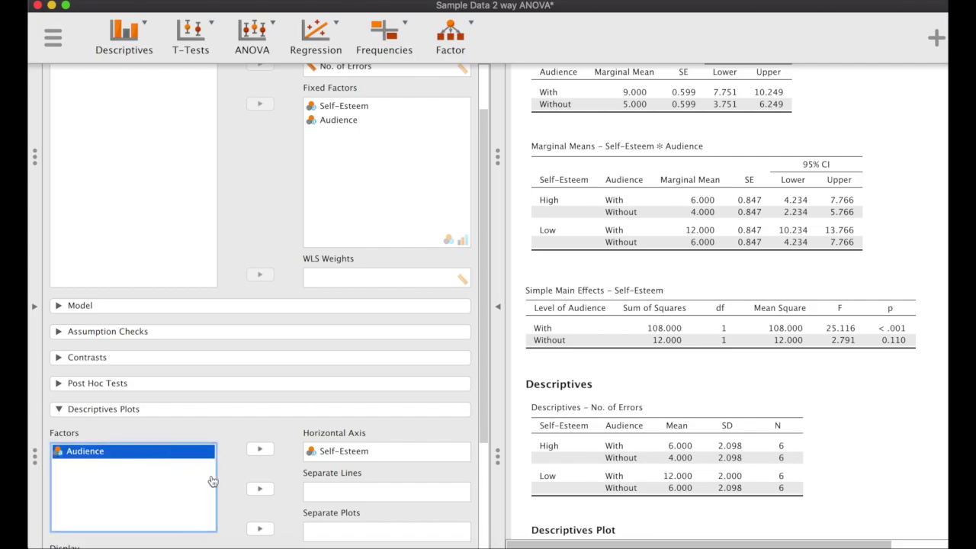
pyautogui.click(260, 490)
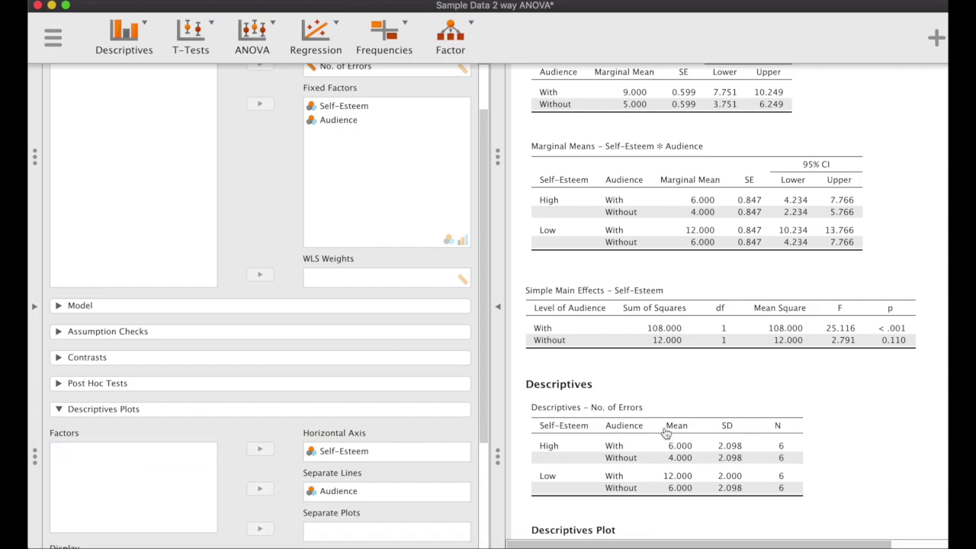
pyautogui.scroll(-5, 666, 433)
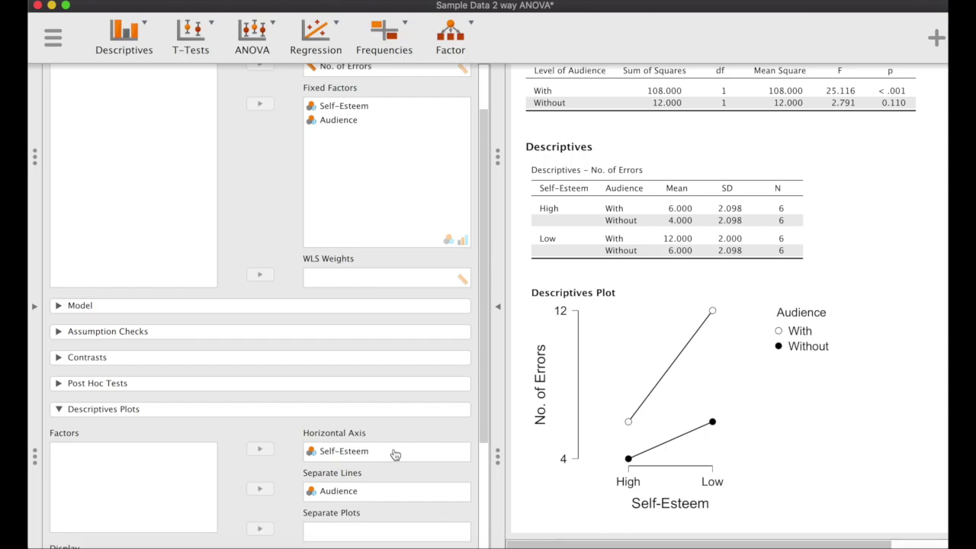
# - Display 95% confidence interval error bars on the descriptives plot
pyautogui.moveTo(479, 375); pyautogui.dragTo(478, 474)
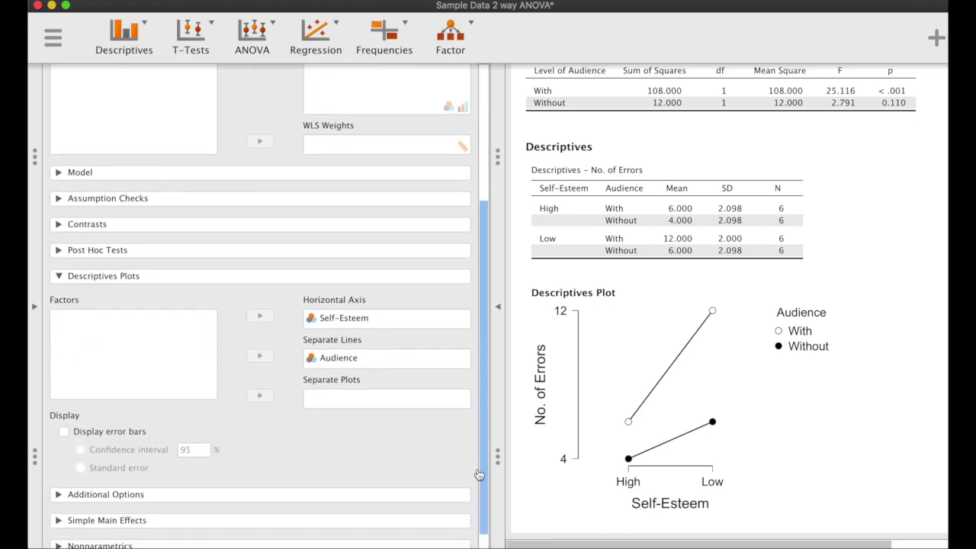
pyautogui.click(106, 433)
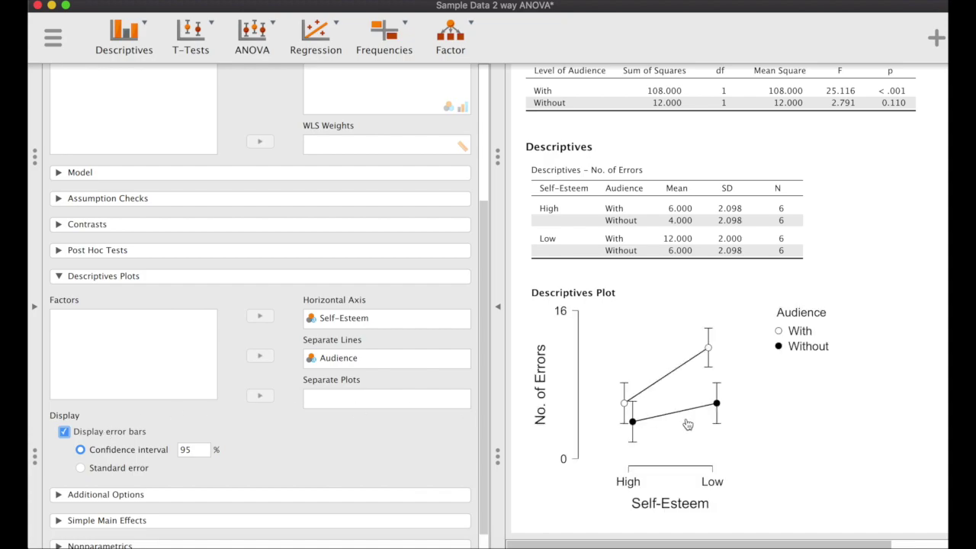
pyautogui.hscroll(1, 777, 465)
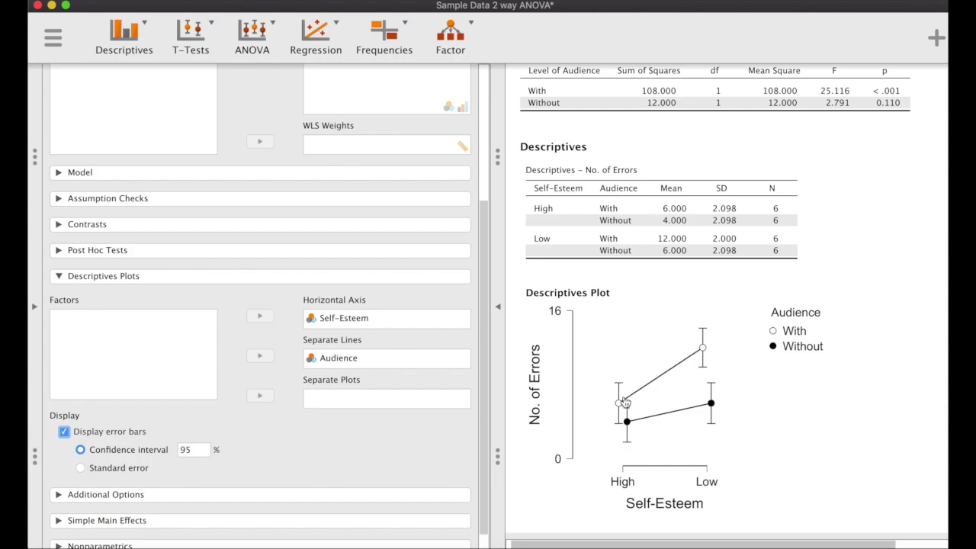
# - Collapse the descriptives plot options and add homogeneity tests to the ANOVA output, closing the assumption checks options
pyautogui.scroll(10, 699, 346)
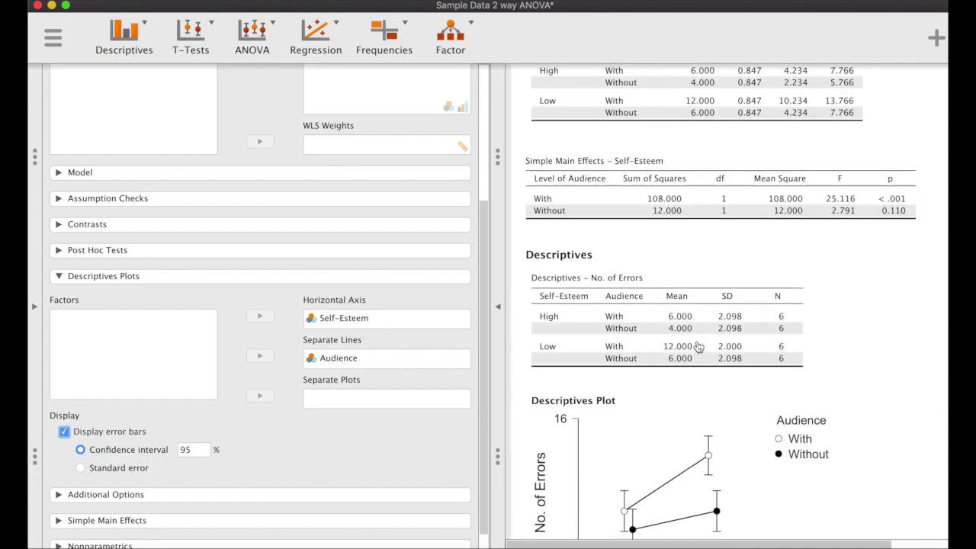
pyautogui.scroll(4, 699, 347)
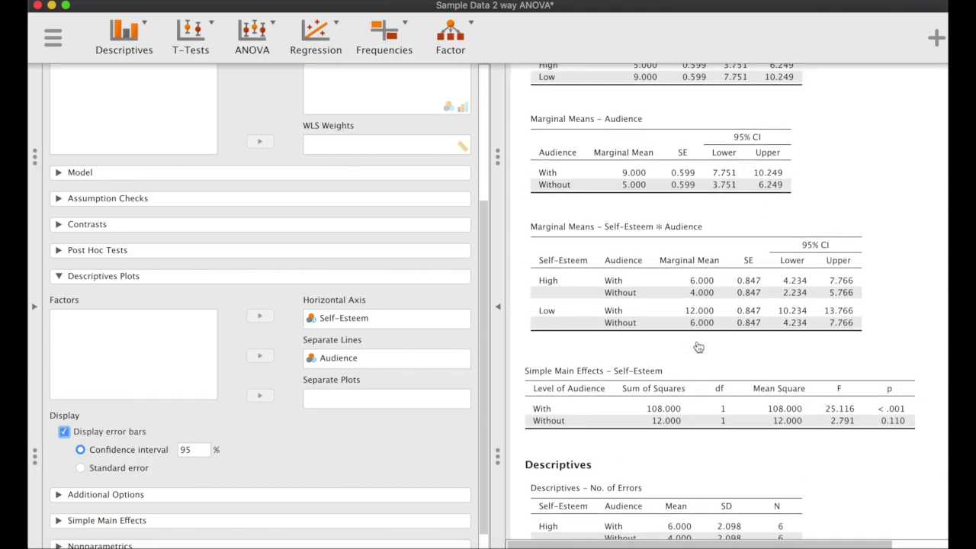
pyautogui.scroll(3, 699, 347)
pyautogui.scroll(4, 699, 347)
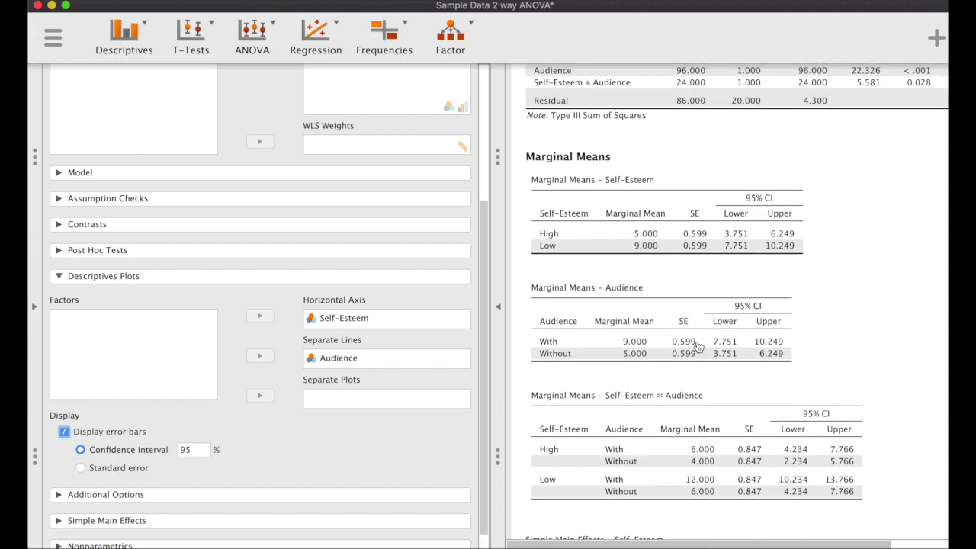
pyautogui.scroll(6, 698, 346)
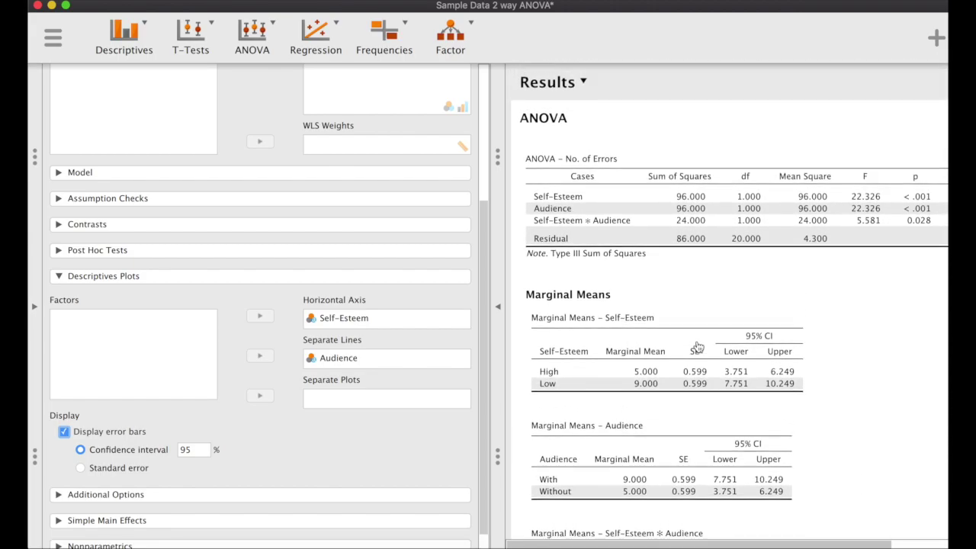
pyautogui.click(117, 279)
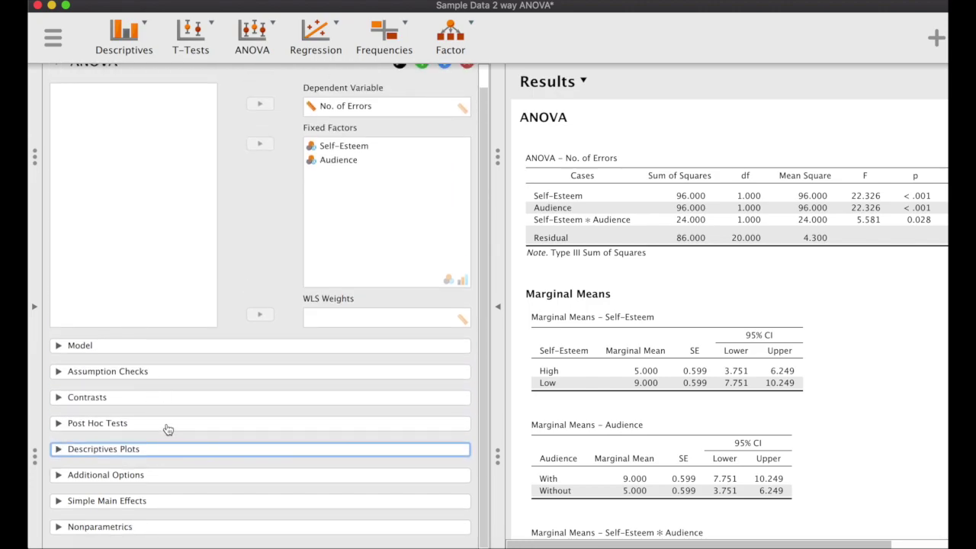
pyautogui.click(187, 373)
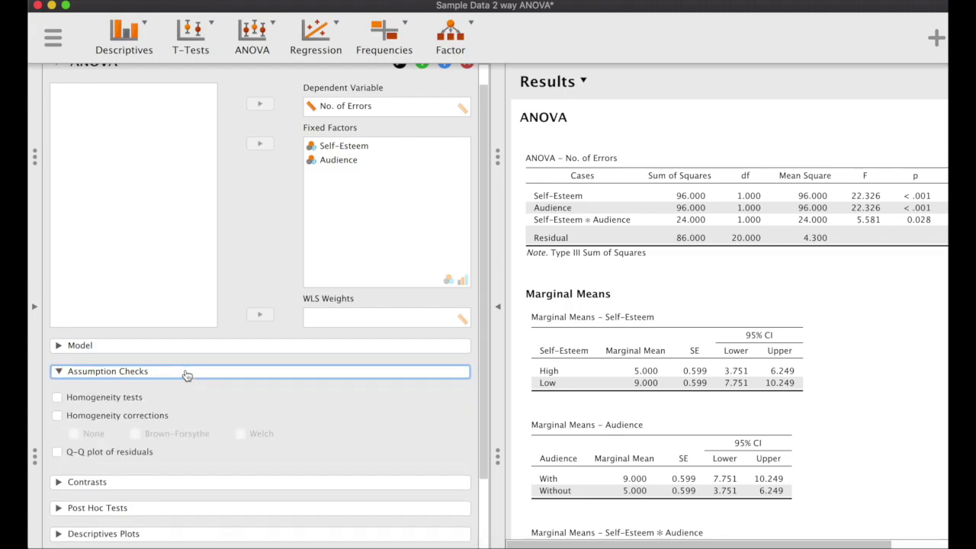
pyautogui.scroll(-1, 285, 412)
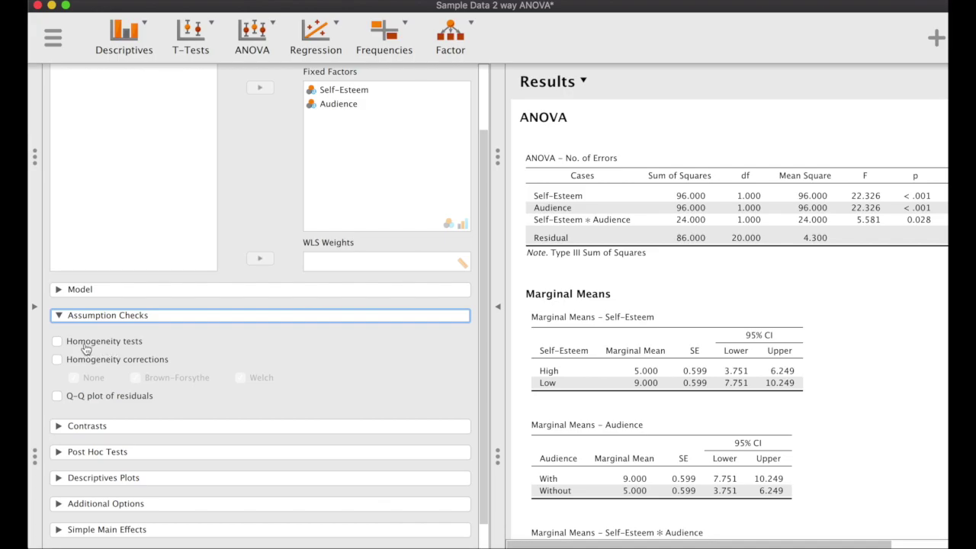
pyautogui.click(58, 341)
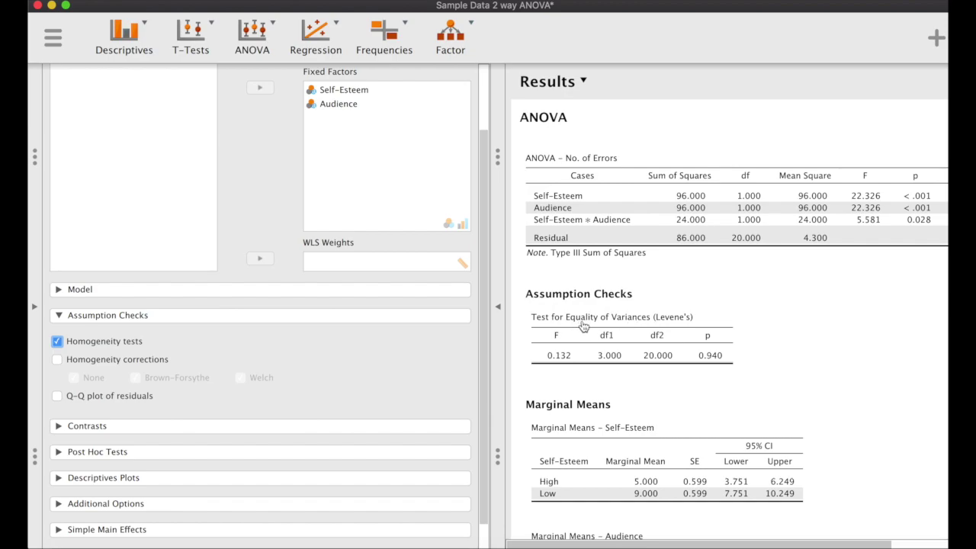
pyautogui.click(427, 319)
# - Review the complete results from the ANOVA table through the descriptives plot and return to the beginning of the output
pyautogui.scroll(-5, 855, 245)
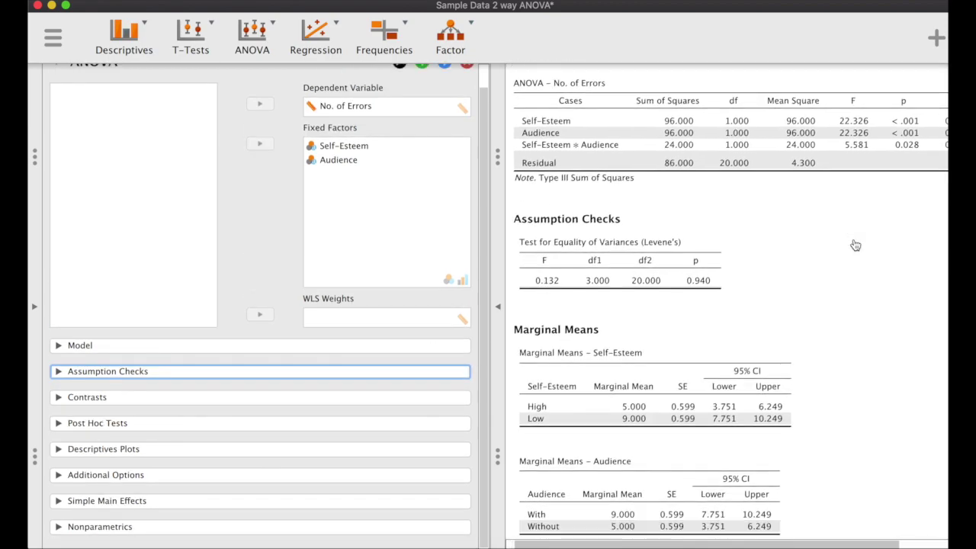
pyautogui.scroll(-4, 855, 245)
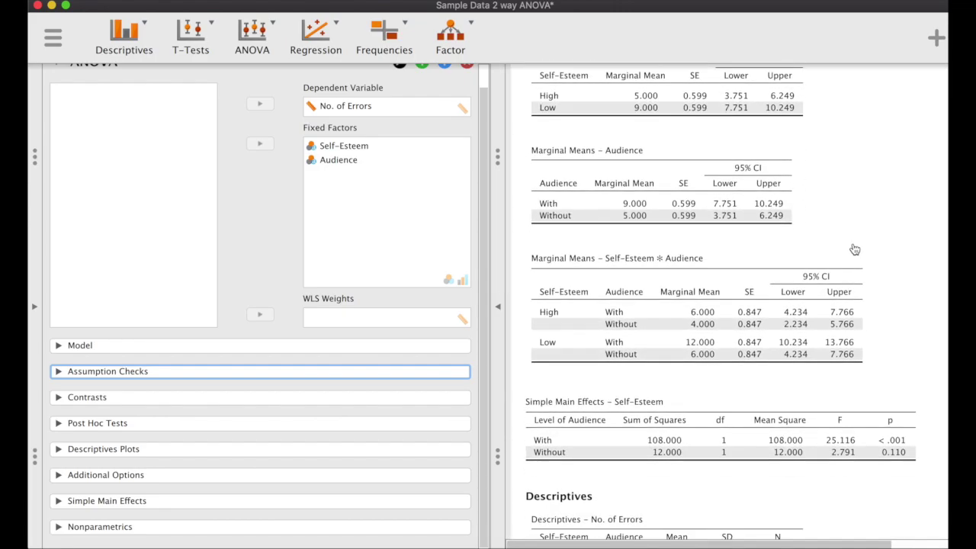
pyautogui.scroll(-5, 855, 249)
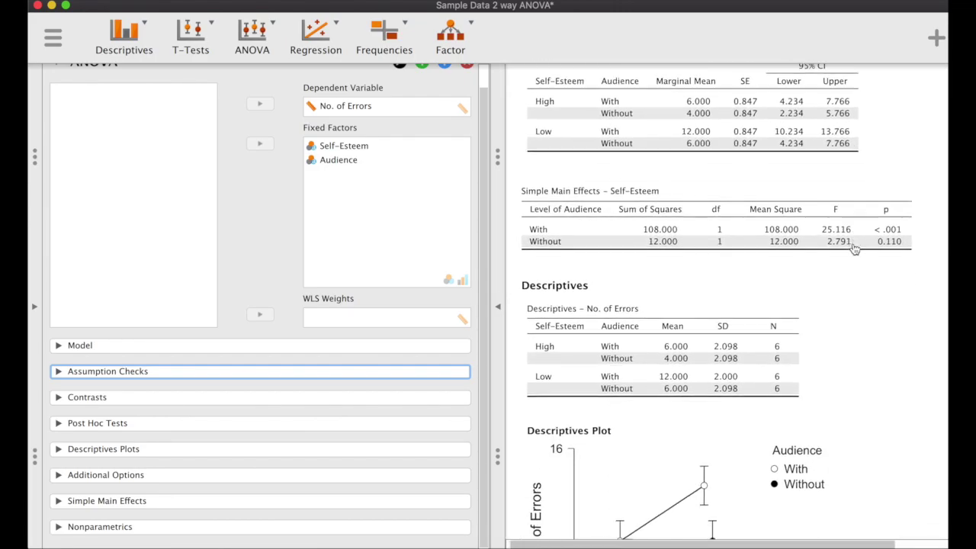
pyautogui.scroll(10, 855, 250)
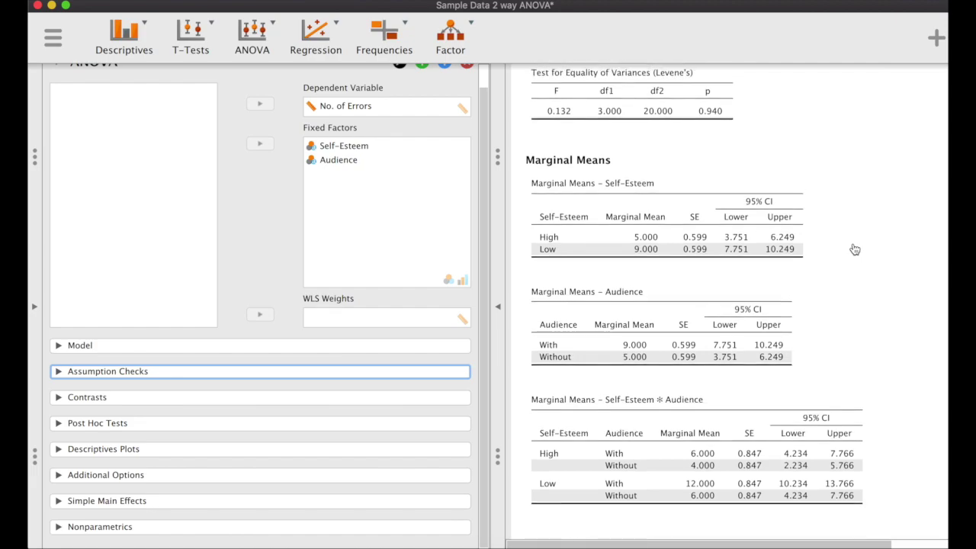
pyautogui.scroll(3, 854, 249)
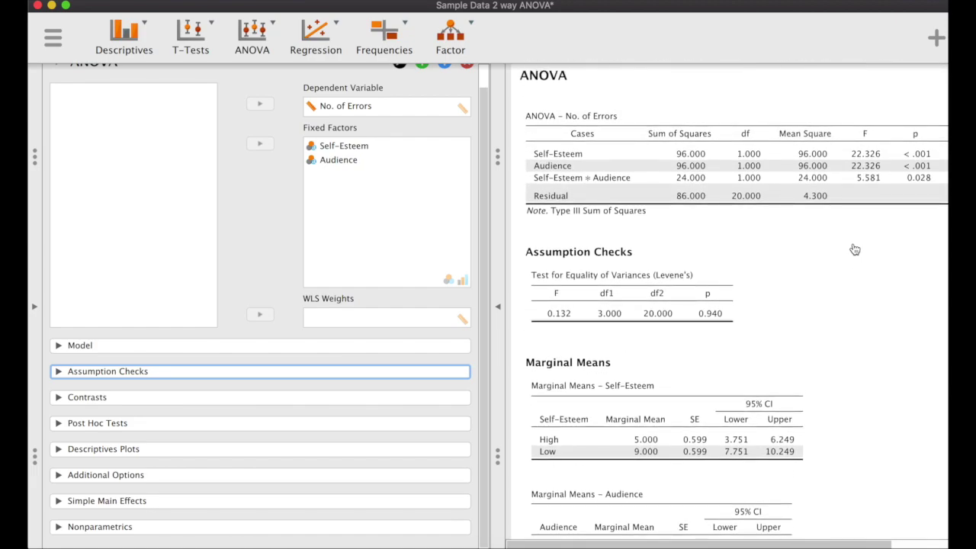
pyautogui.scroll(1, 855, 249)
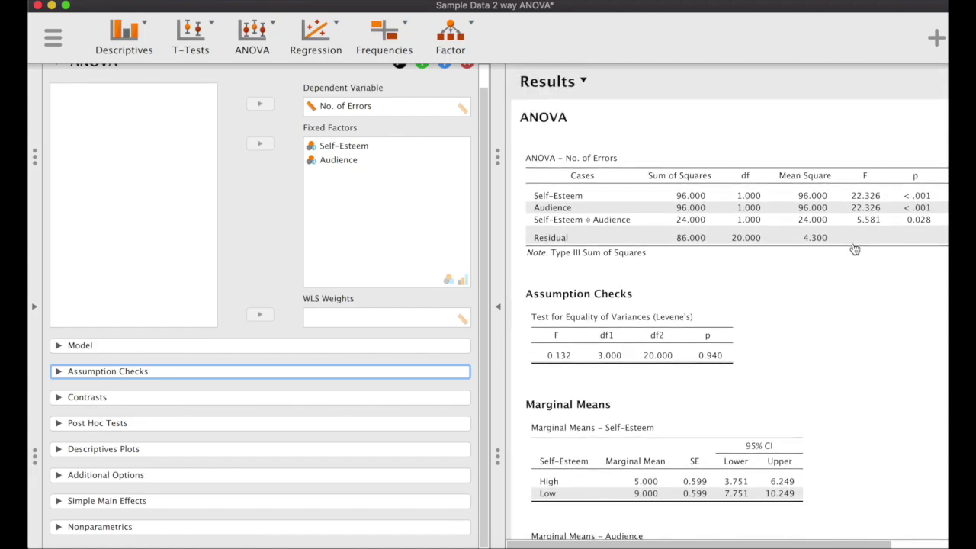